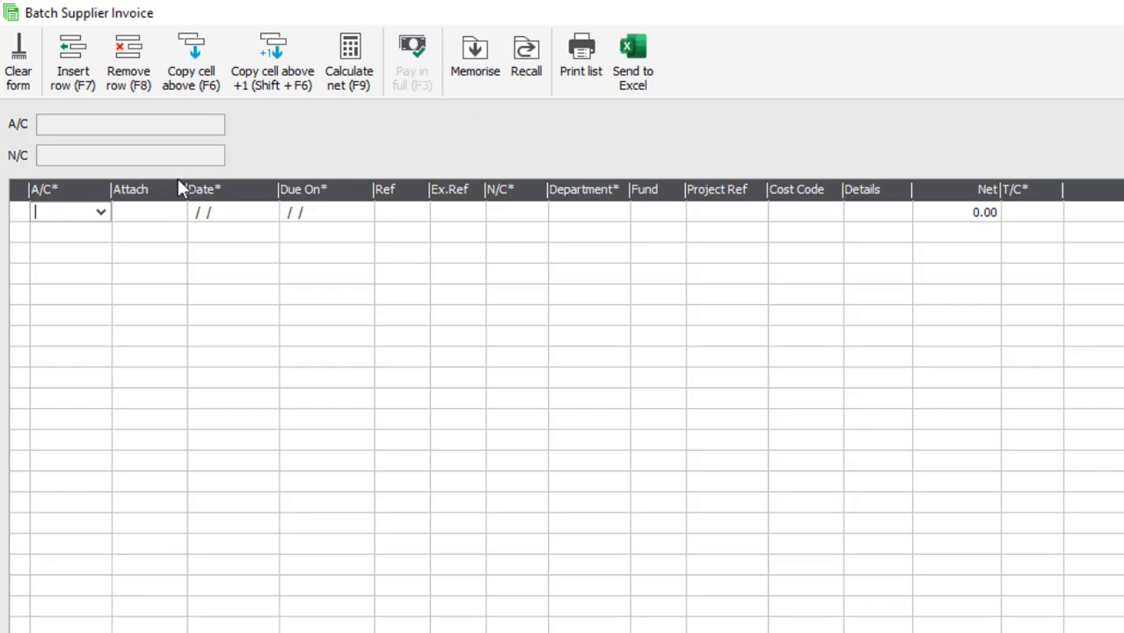
Select supplier QUA001 Quality Motors on the first invoice line, filling N/C 7301 and date 23/11/2020
click(100, 213)
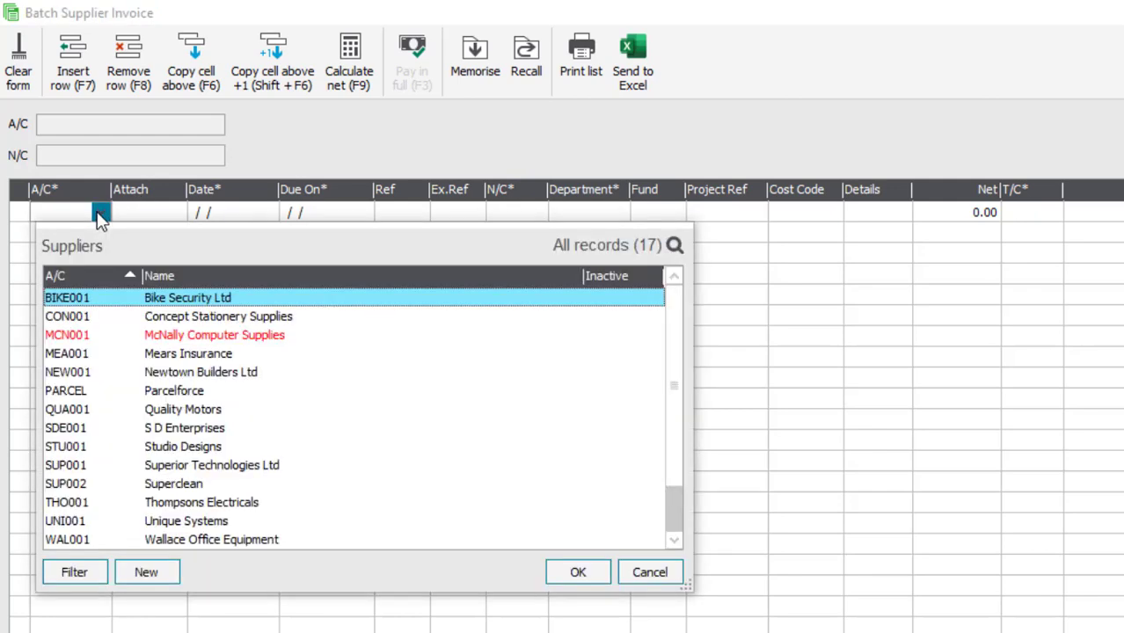
click(158, 412)
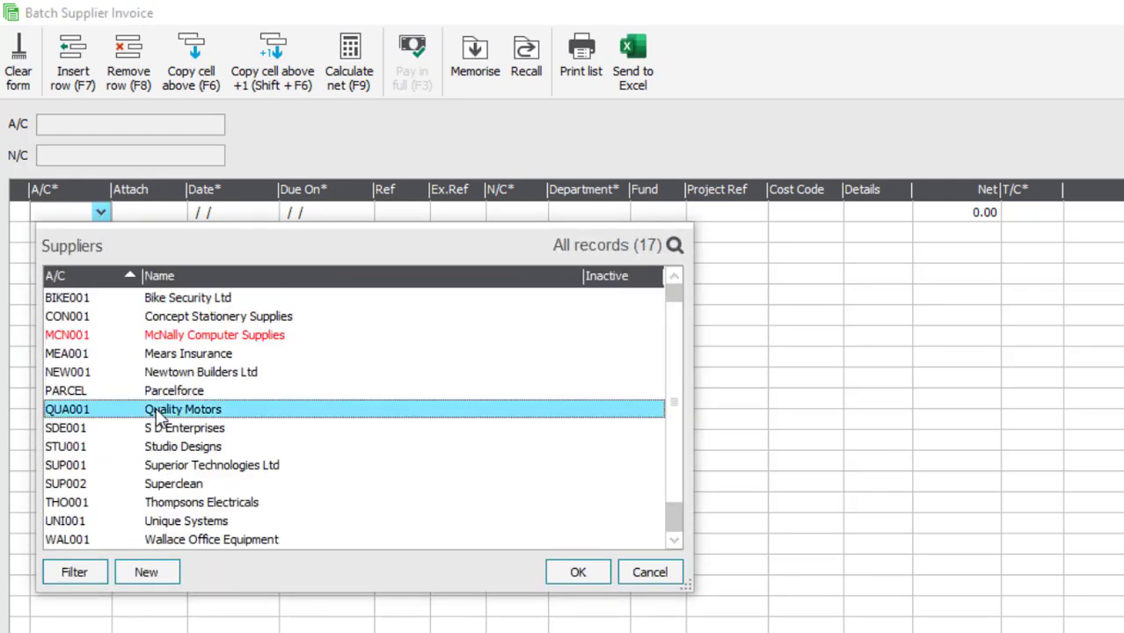
click(573, 571)
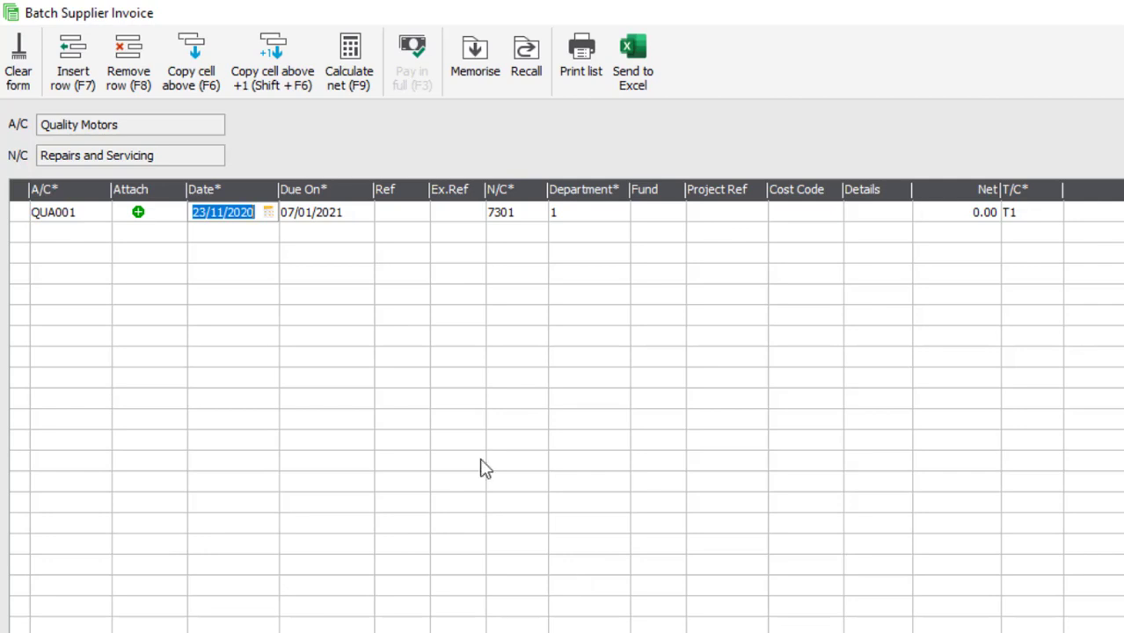
Attach the garage invoice.jpg image from Accounts - pending docs to the QUA001 invoice line
click(138, 213)
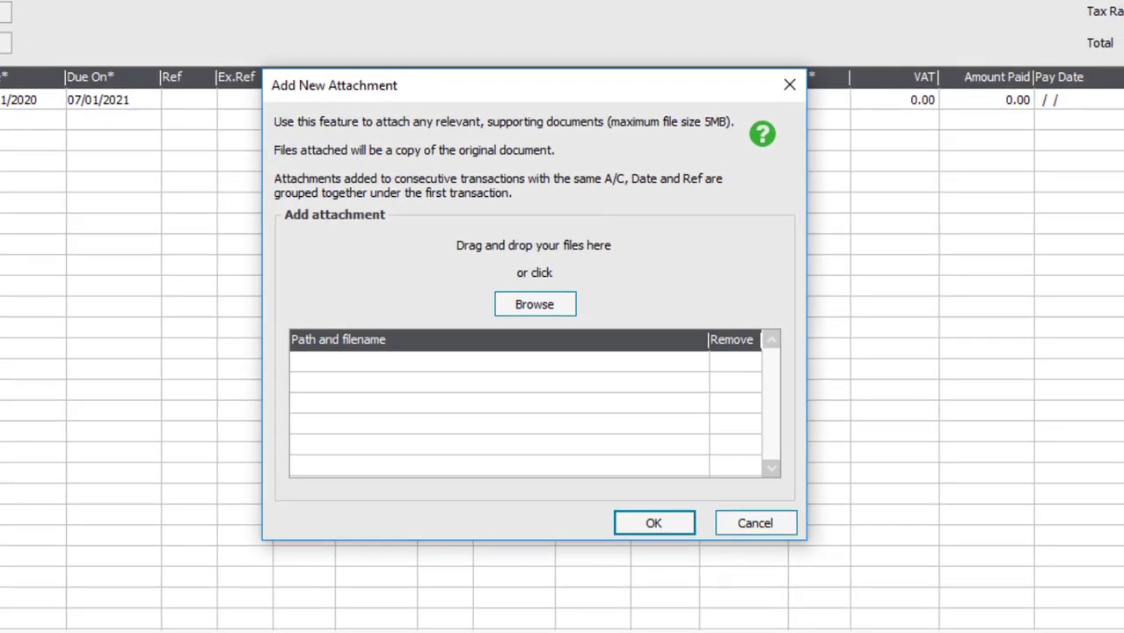
click(535, 303)
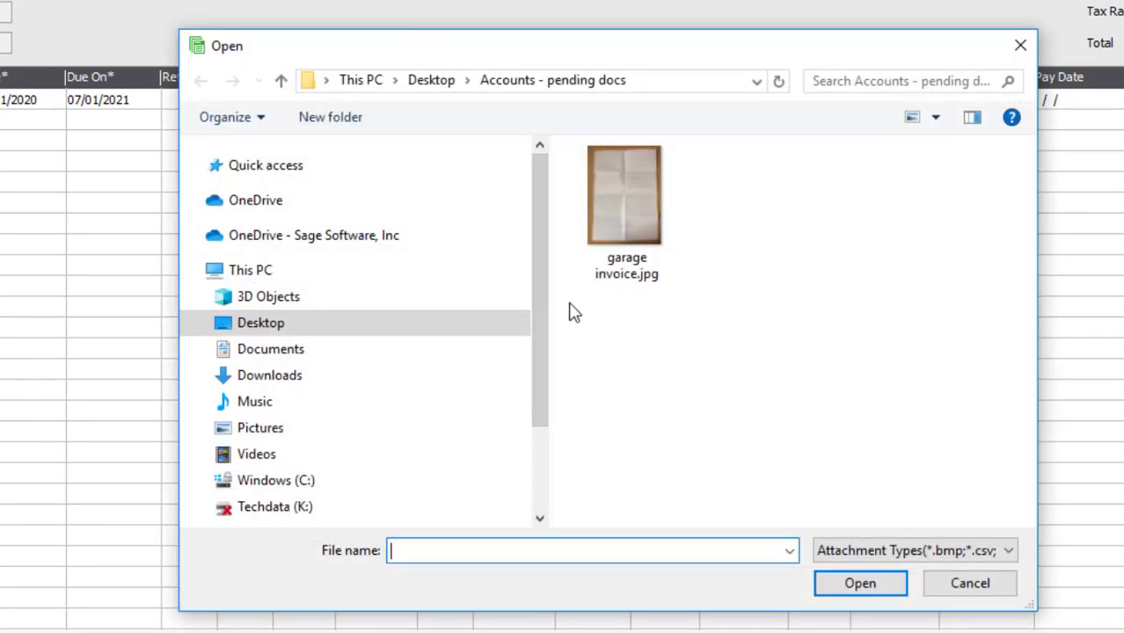
click(619, 243)
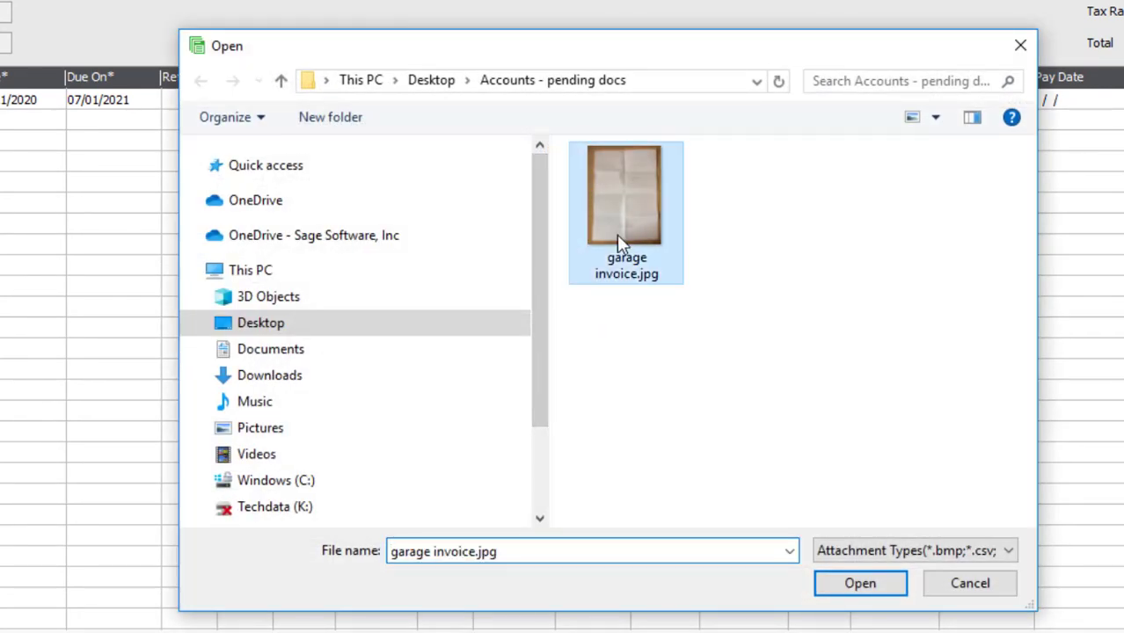
click(889, 592)
click(654, 522)
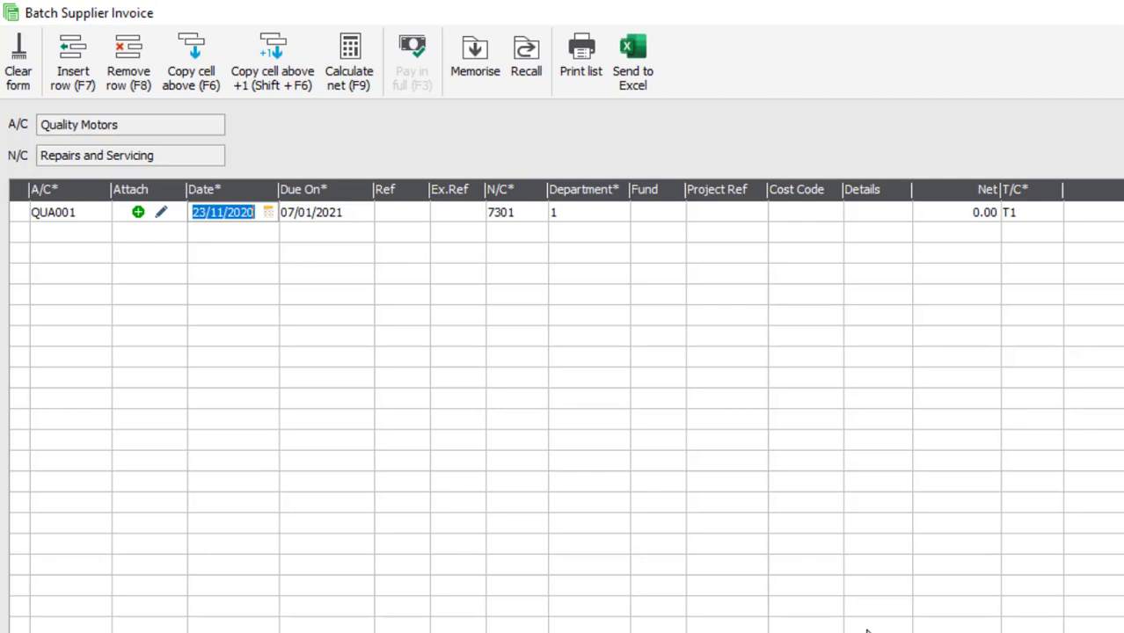
Enter reference 123, keeping the default dates, nominal code 7301 and department 1
key(Tab)
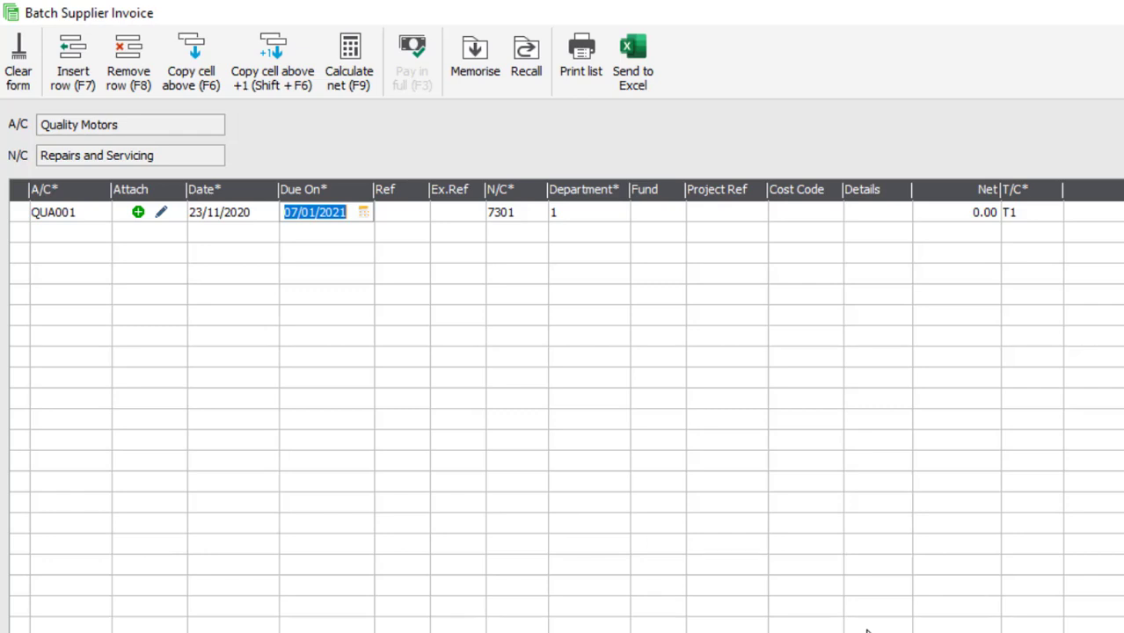
key(Tab)
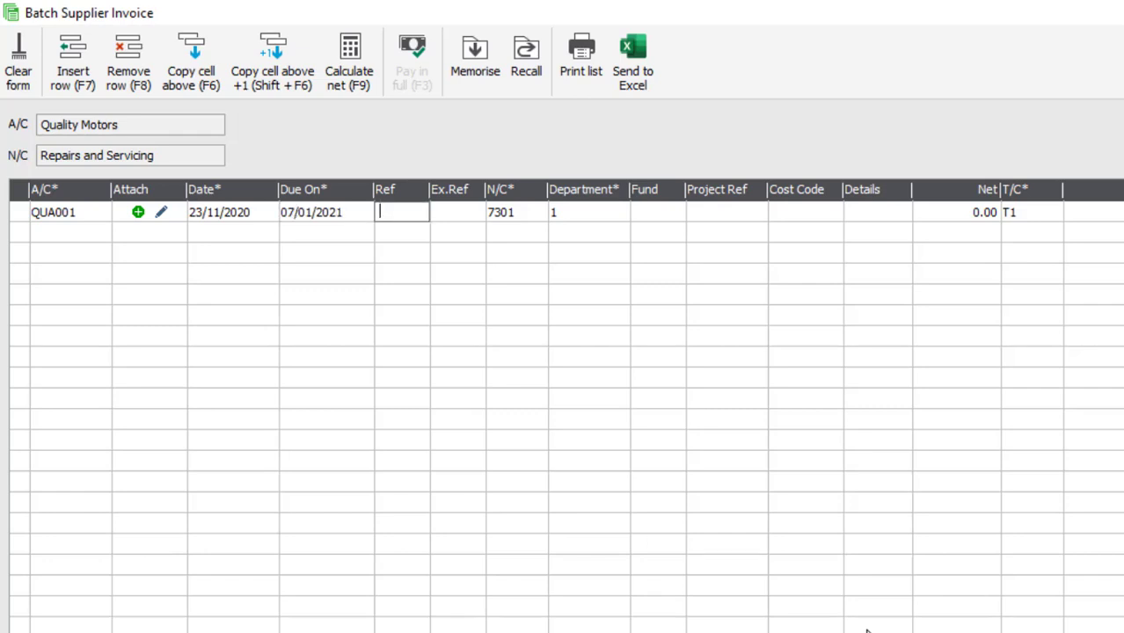
text(123)
key(Tab)
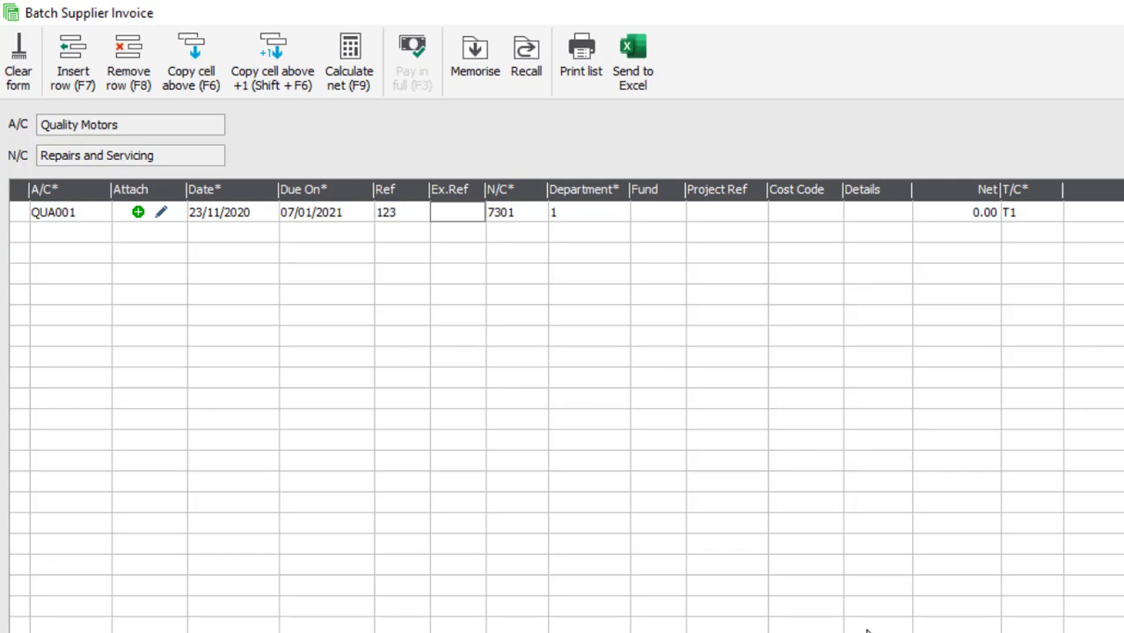
key(Tab)
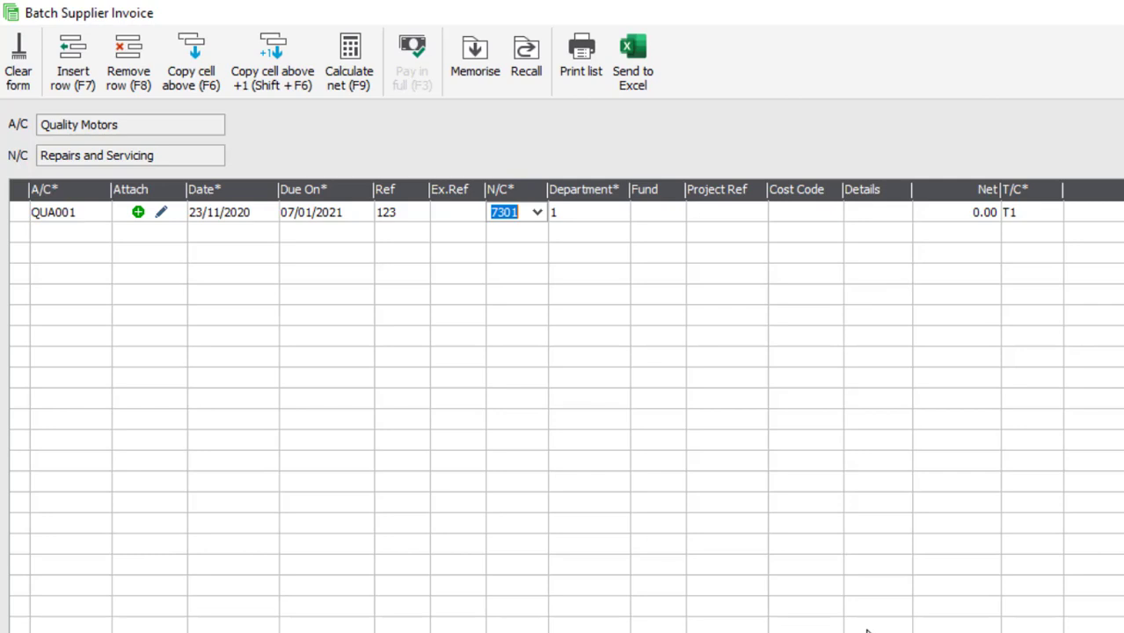
key(Tab)
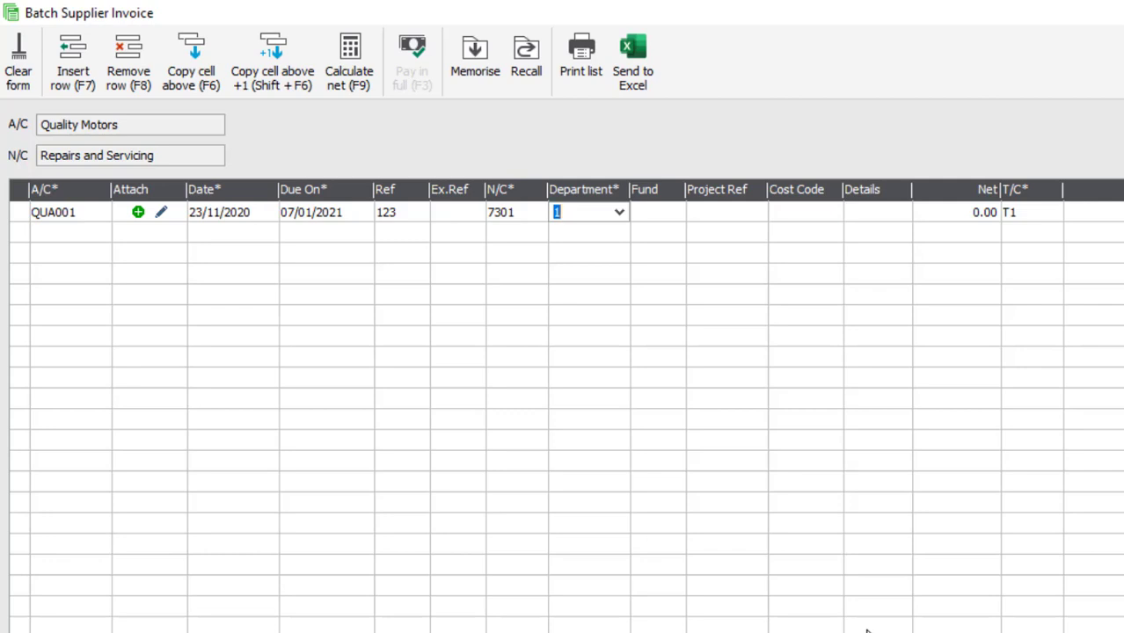
key(Tab)
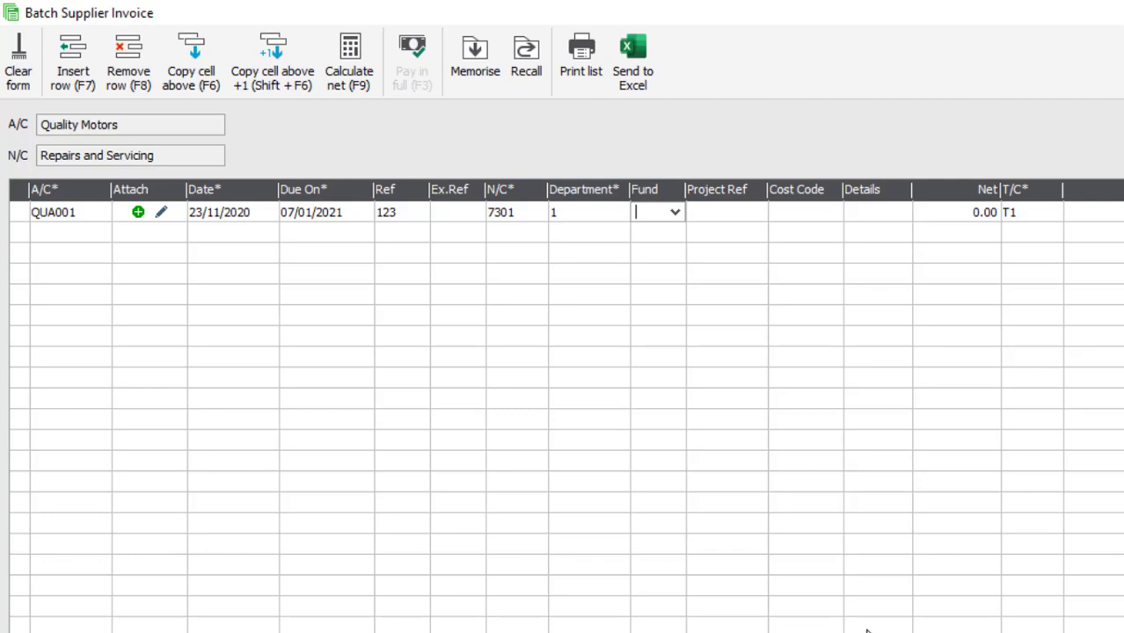
key(Tab)
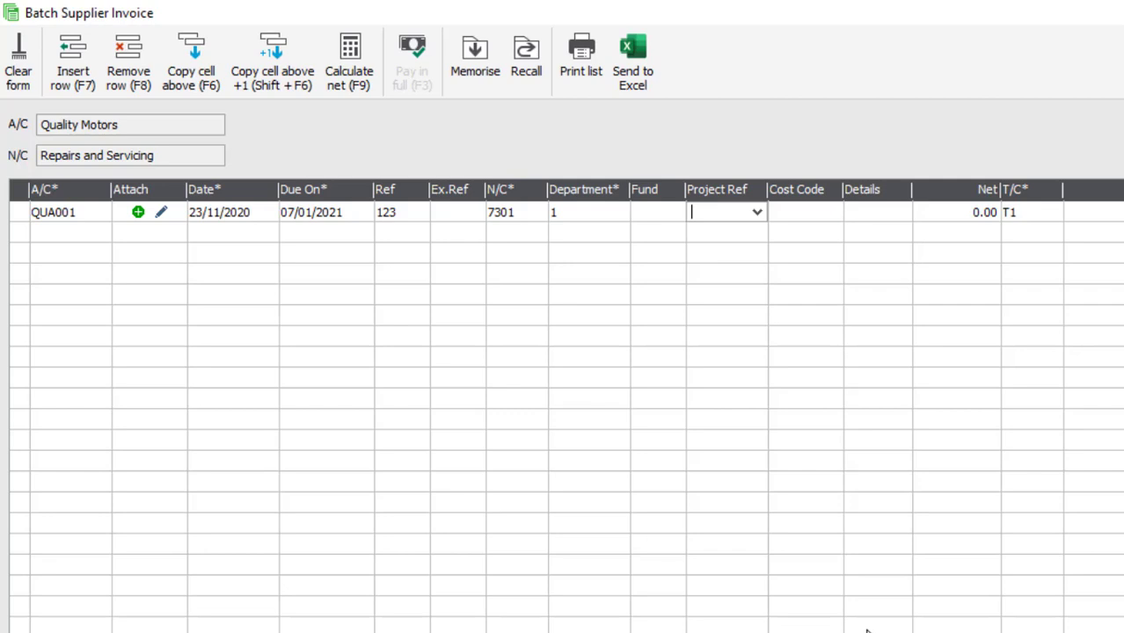
key(Tab)
key(Tab)
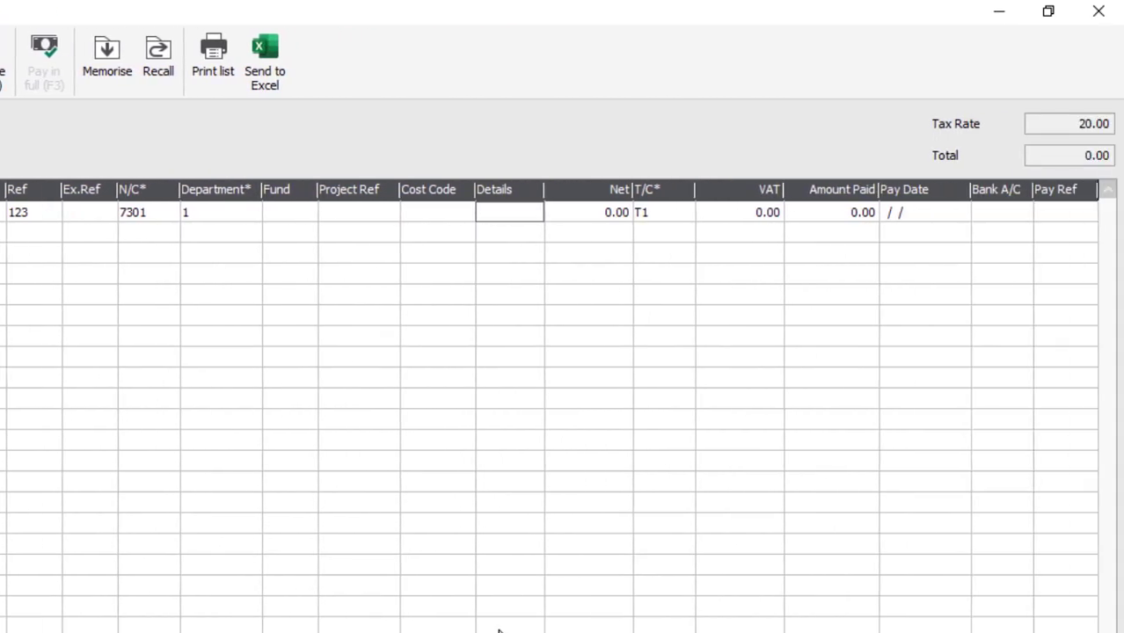
Enter details 'Repairs', net amount 100.00 and tax code T1, giving 20.00 VAT and 120.00 total
text(Repairs)
key(Tab)
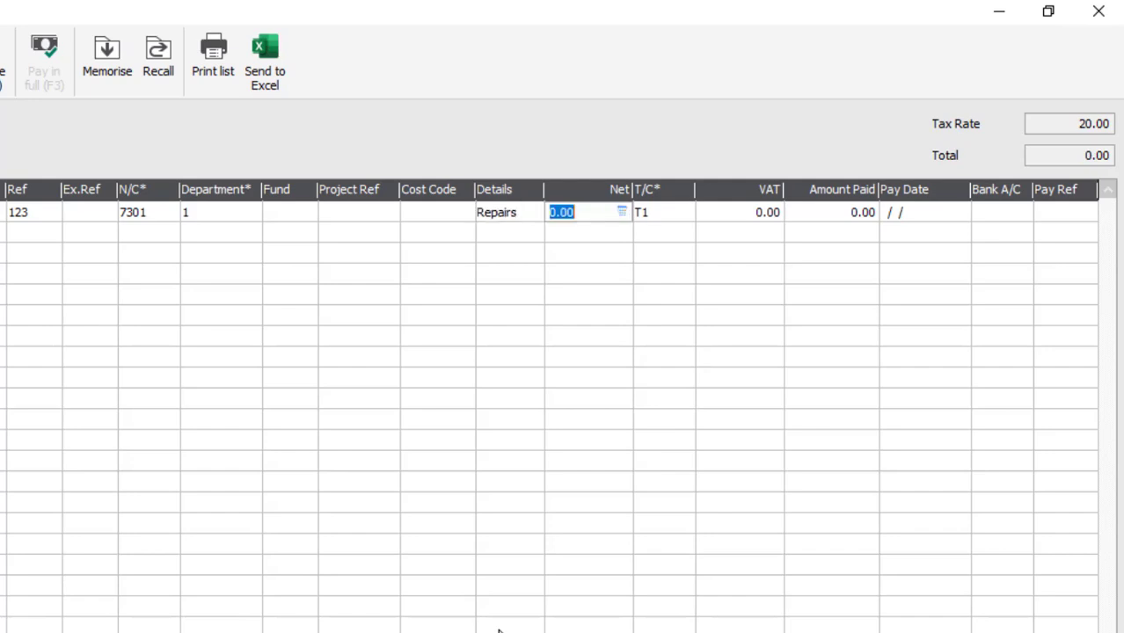
text(100)
key(Tab)
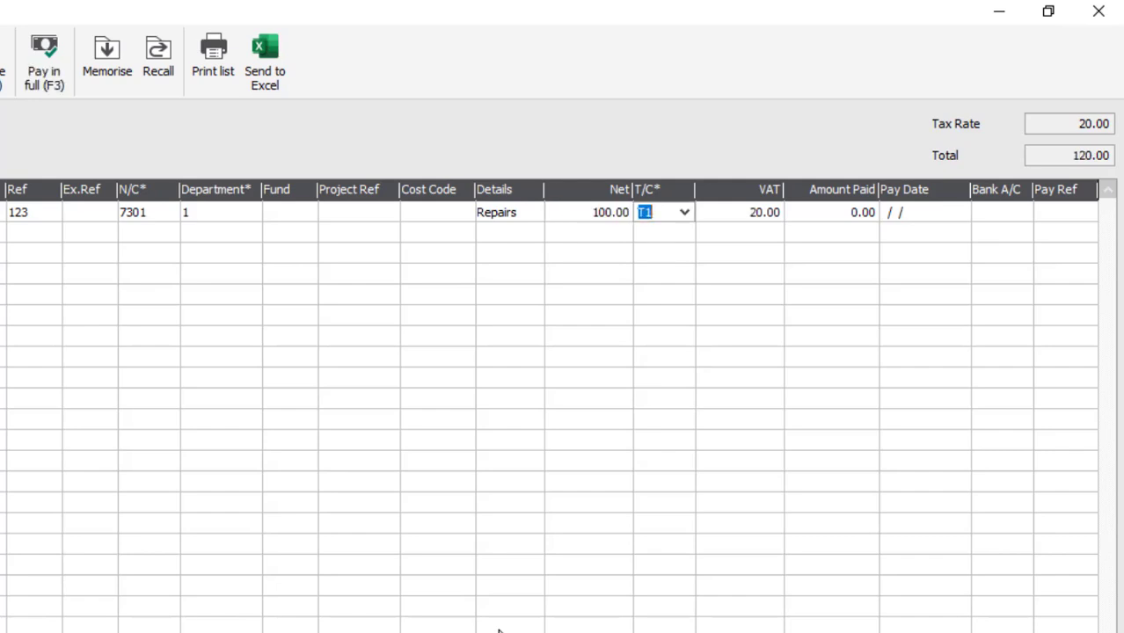
click(685, 213)
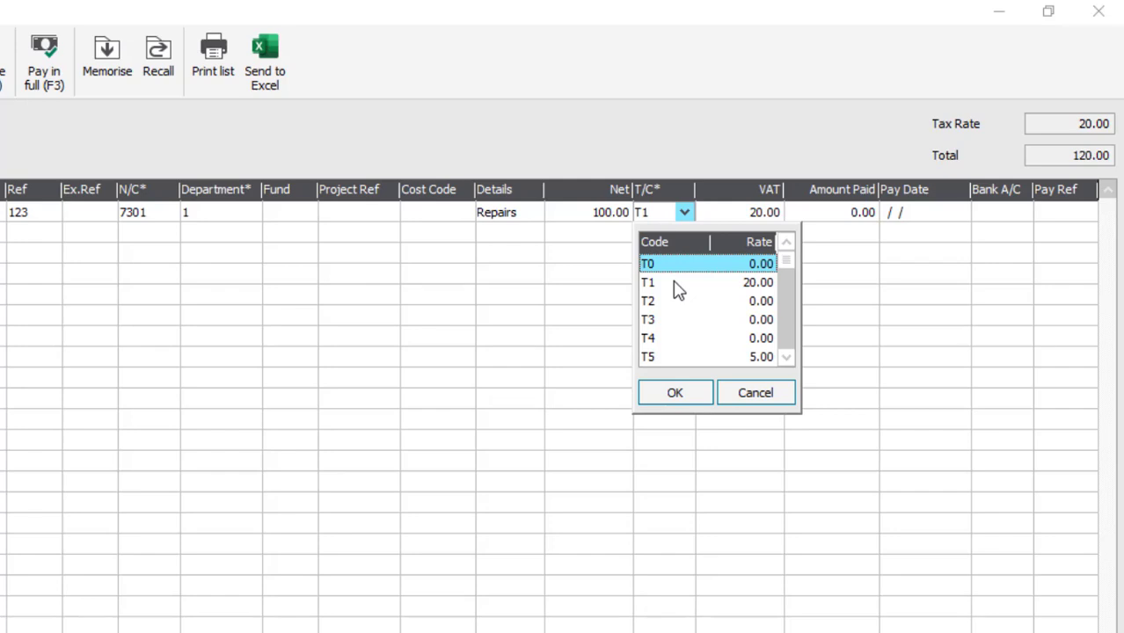
click(677, 289)
click(675, 395)
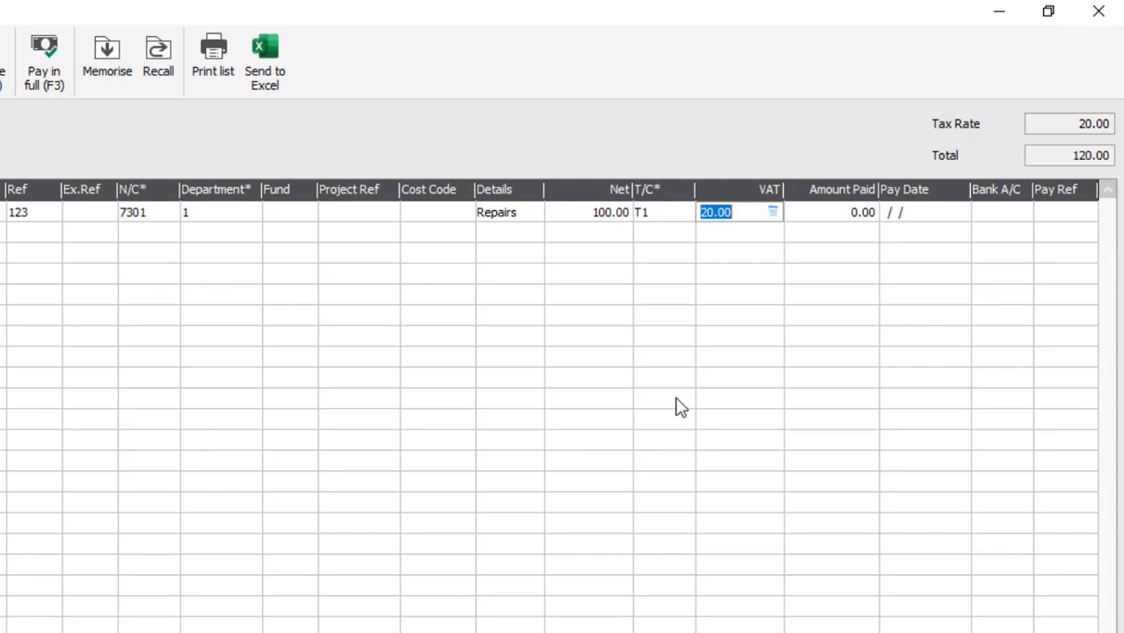
Record a 120.00 payment dated 23/11/2020 from bank account 1200 with pay reference Card
key(Tab)
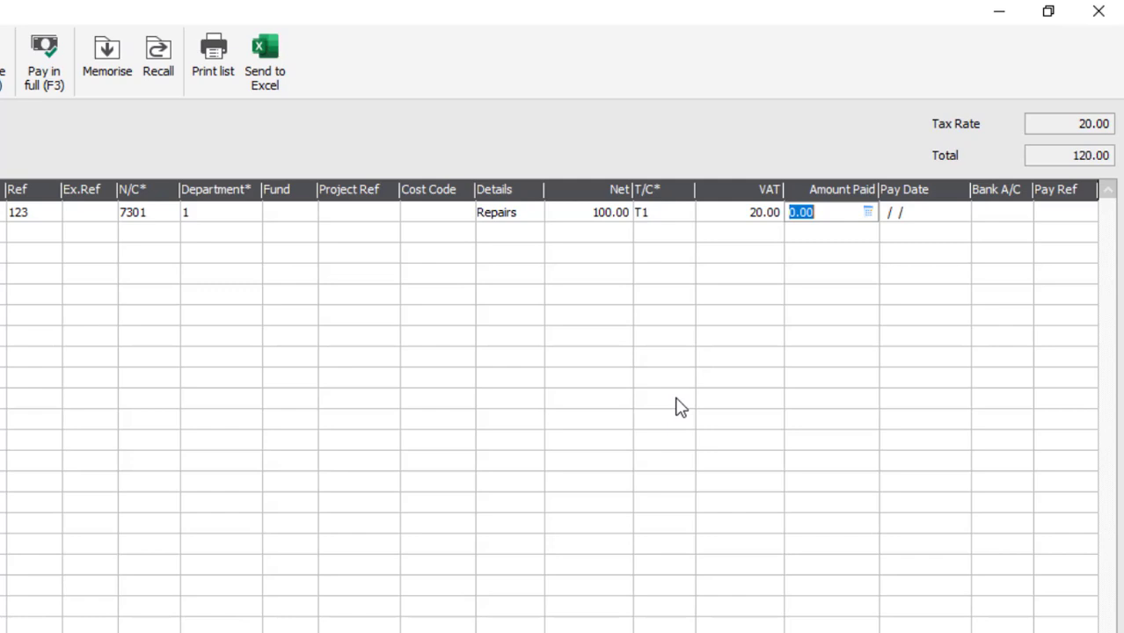
text(120)
key(Tab)
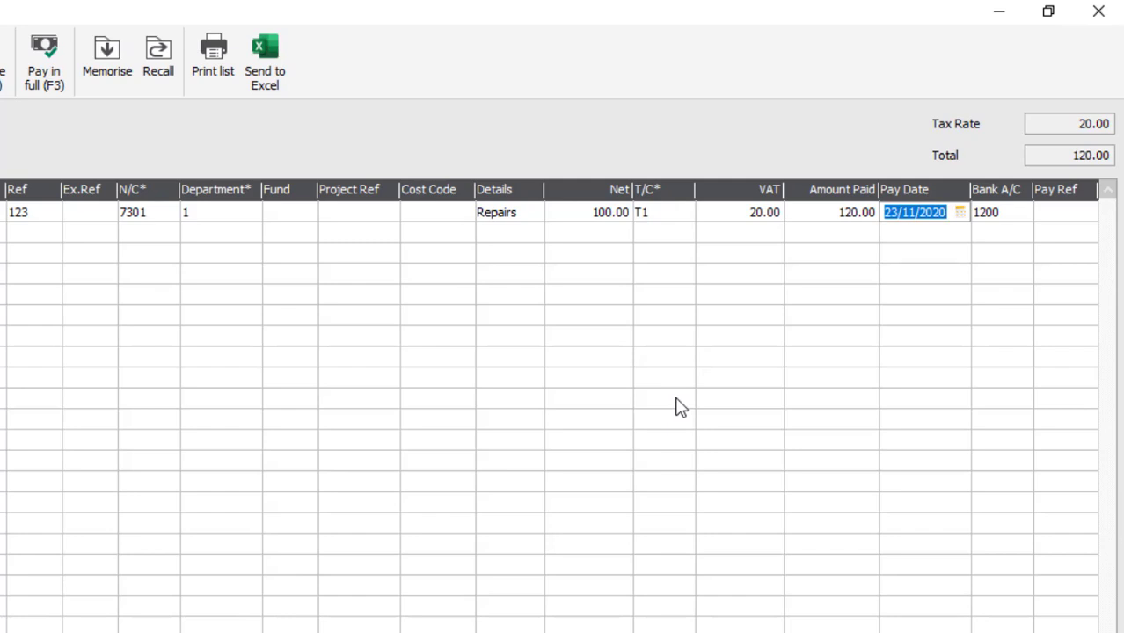
key(Tab)
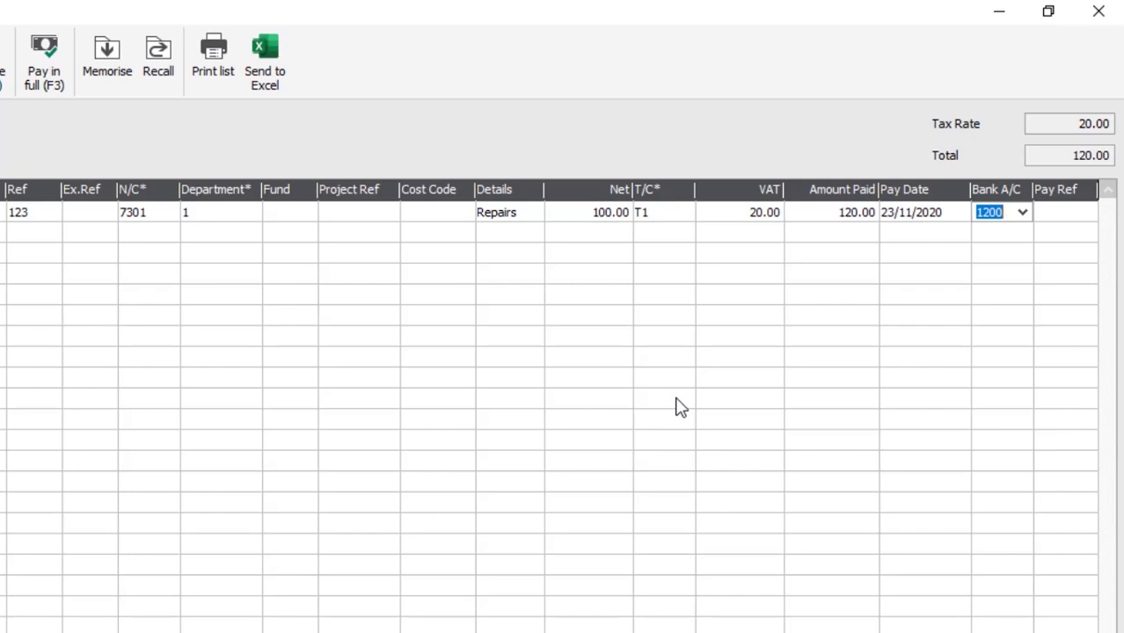
key(Tab)
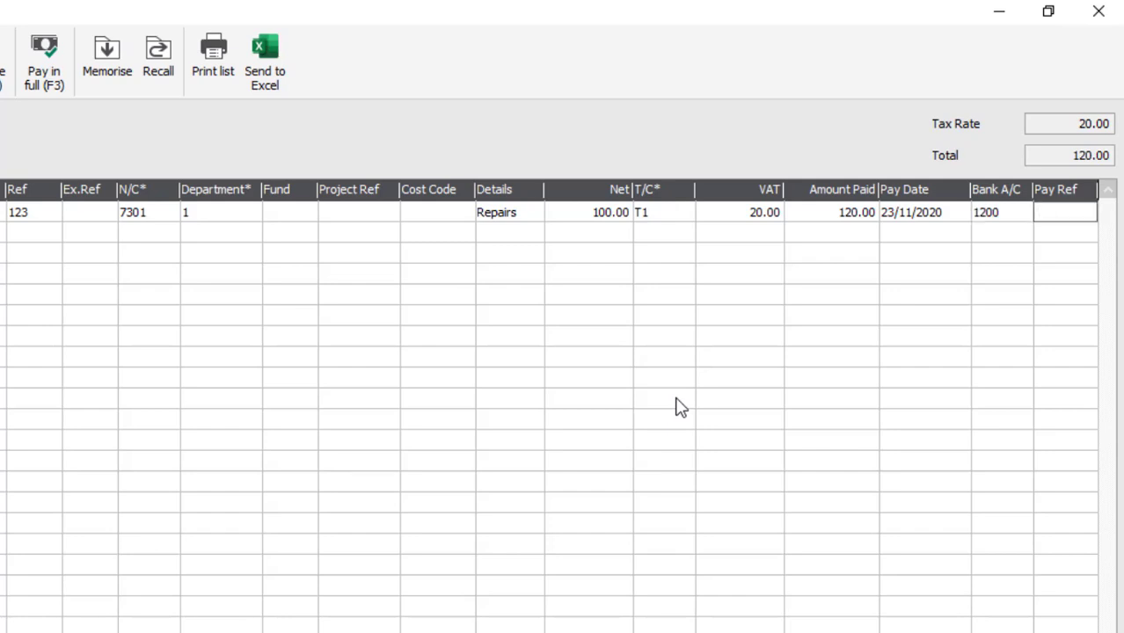
text(Card)
key(Tab)
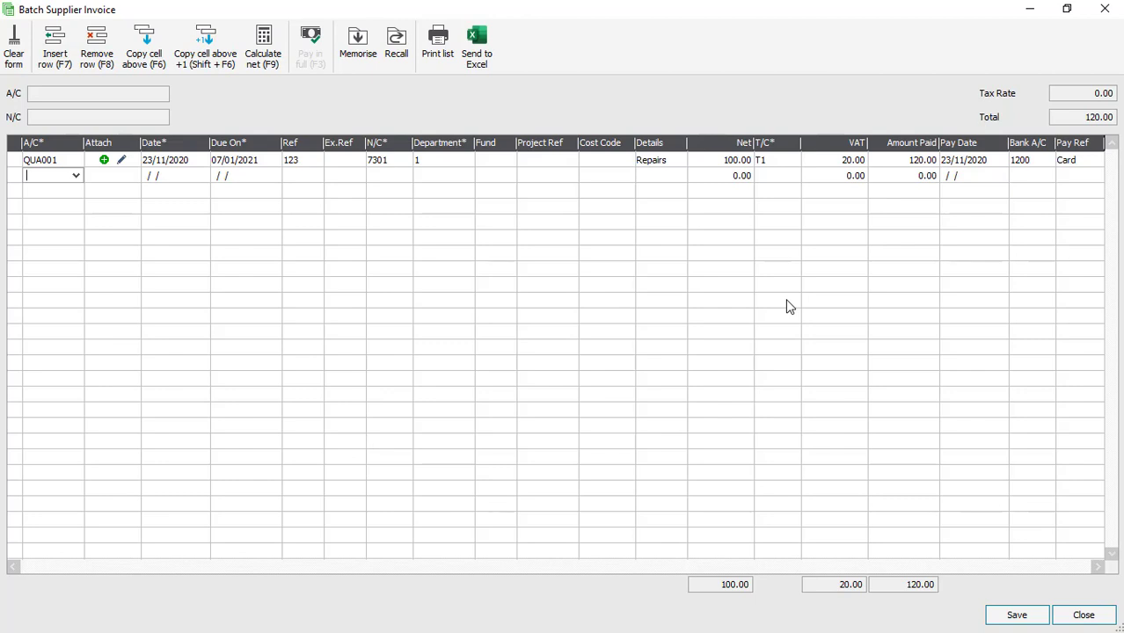
Save and close the invoice, then view invoice 1272 Repairs in Quality Motors' activity
click(1017, 619)
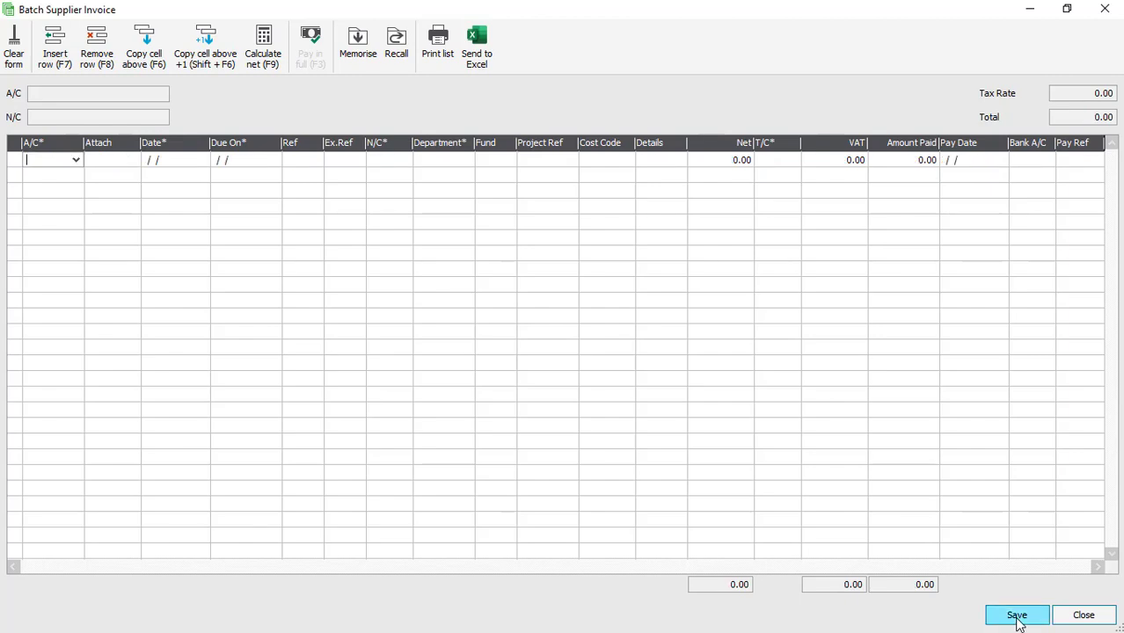
click(1077, 615)
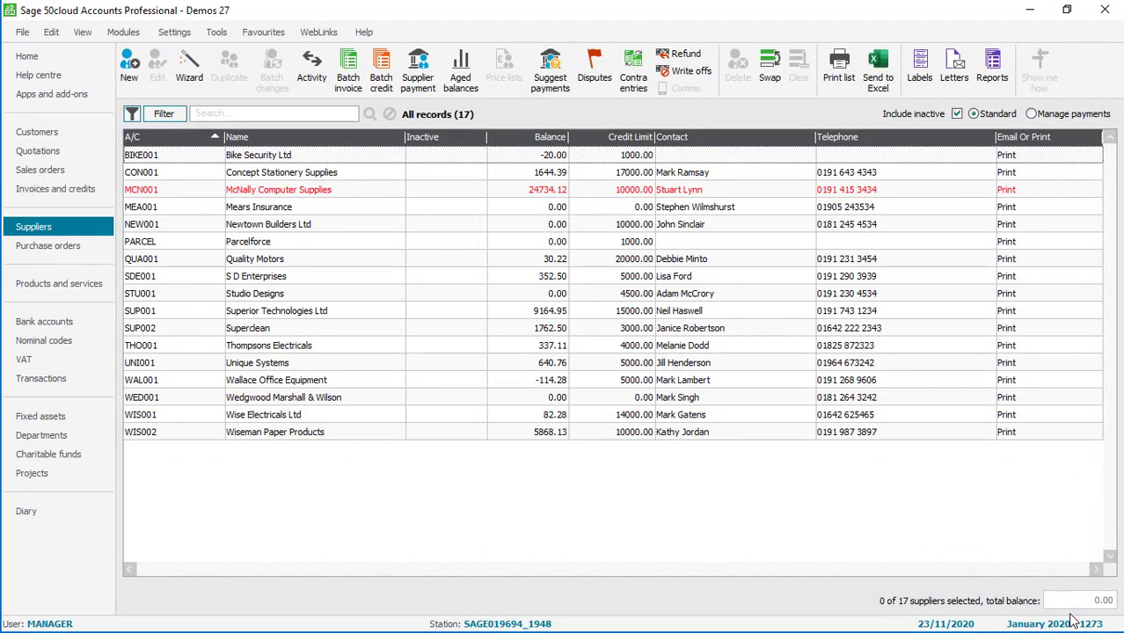
click(306, 260)
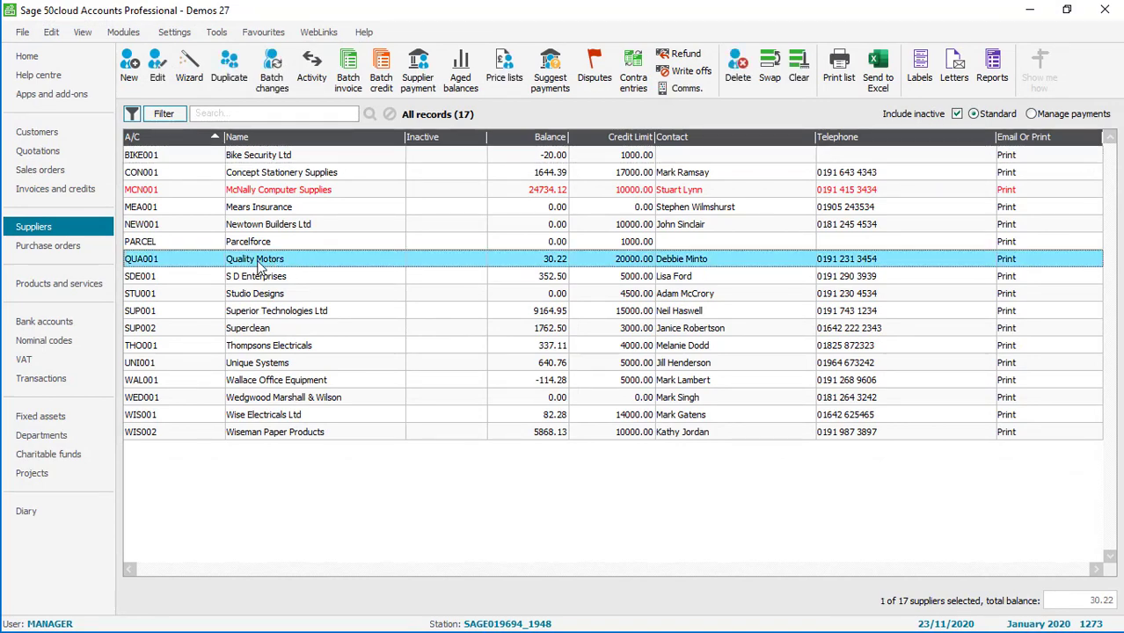
click(313, 70)
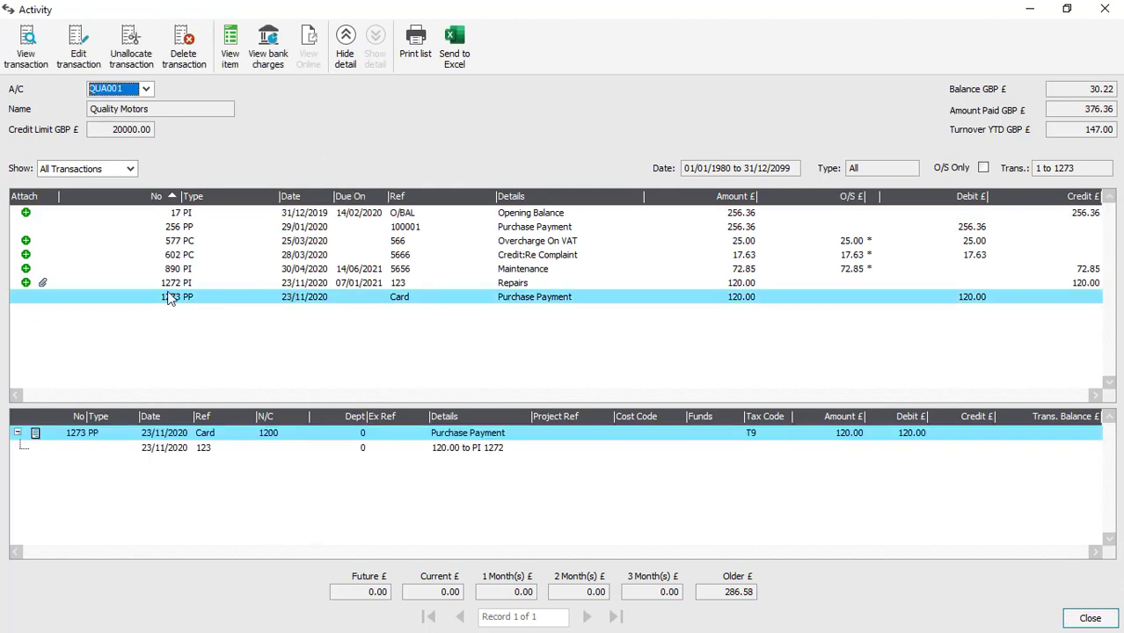
click(171, 284)
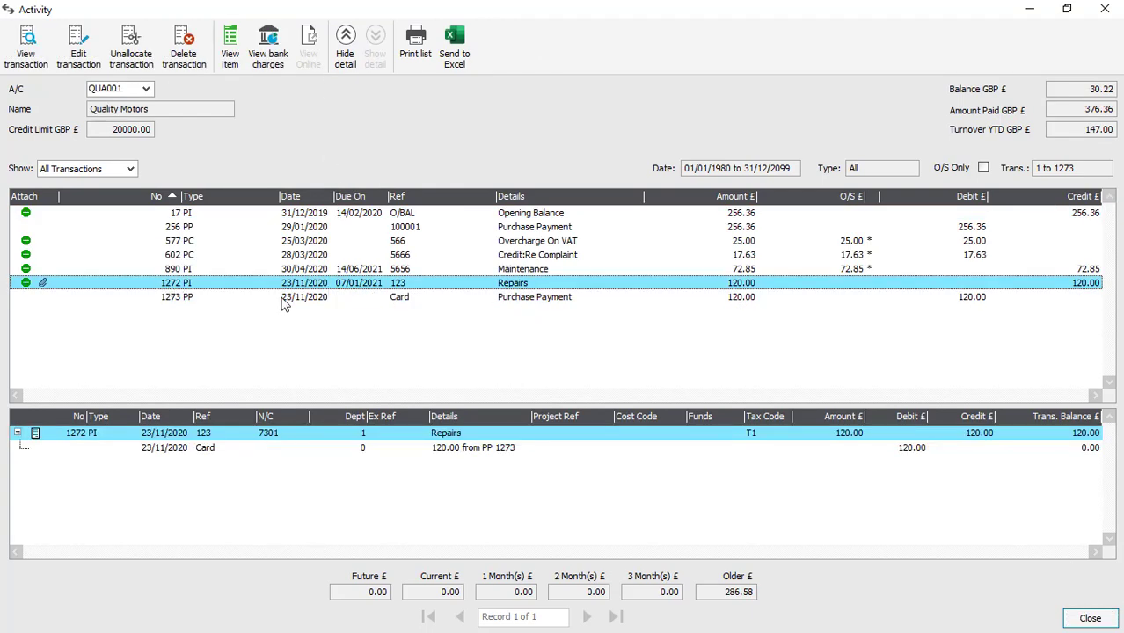